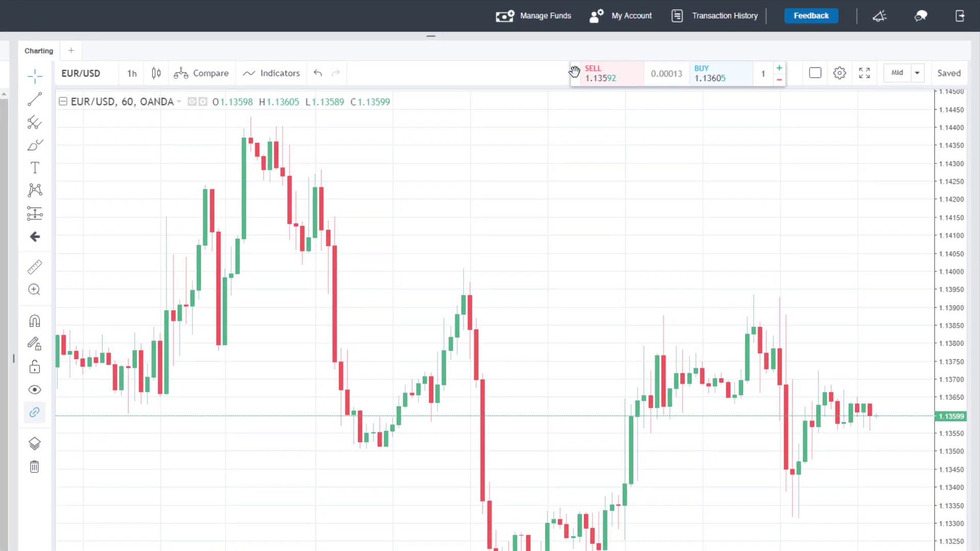
# Step: Shift the floating SELL/BUY quote widget slightly left on the EUR/USD chart
pyautogui.moveTo(575, 72)
pyautogui.mouseDown()
pyautogui.moveTo(562, 129)
pyautogui.moveTo(547, 98)
pyautogui.moveTo(566, 72)
pyautogui.mouseUp()
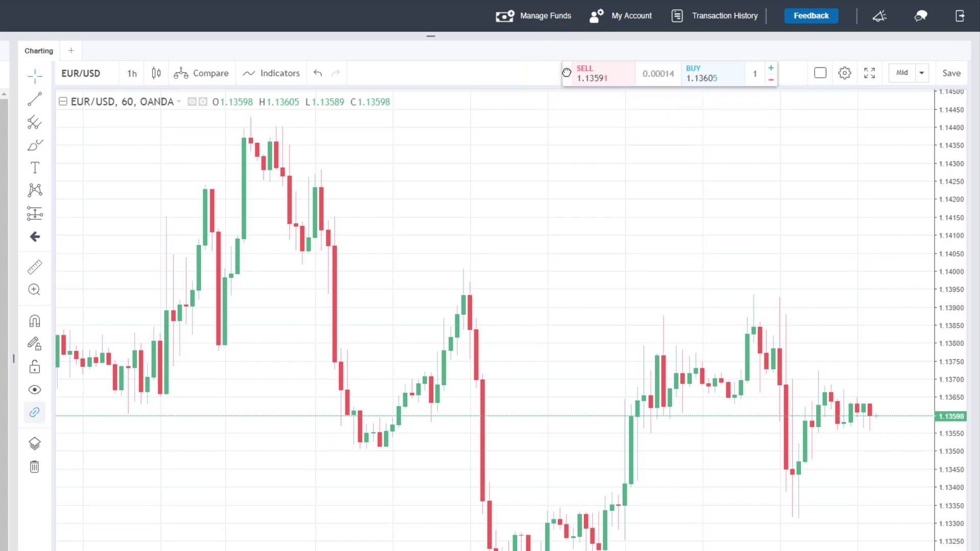
pyautogui.click(730, 76)
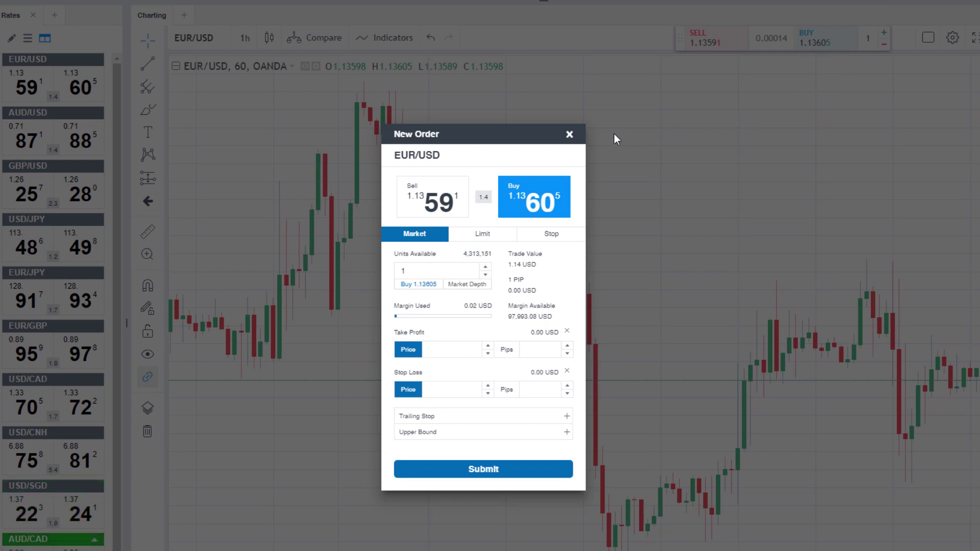
pyautogui.click(570, 135)
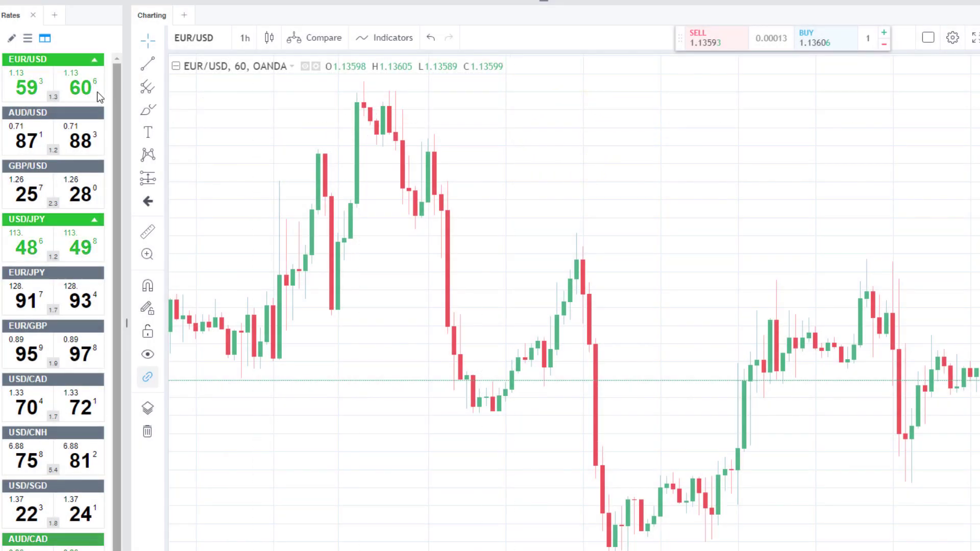
pyautogui.click(83, 87)
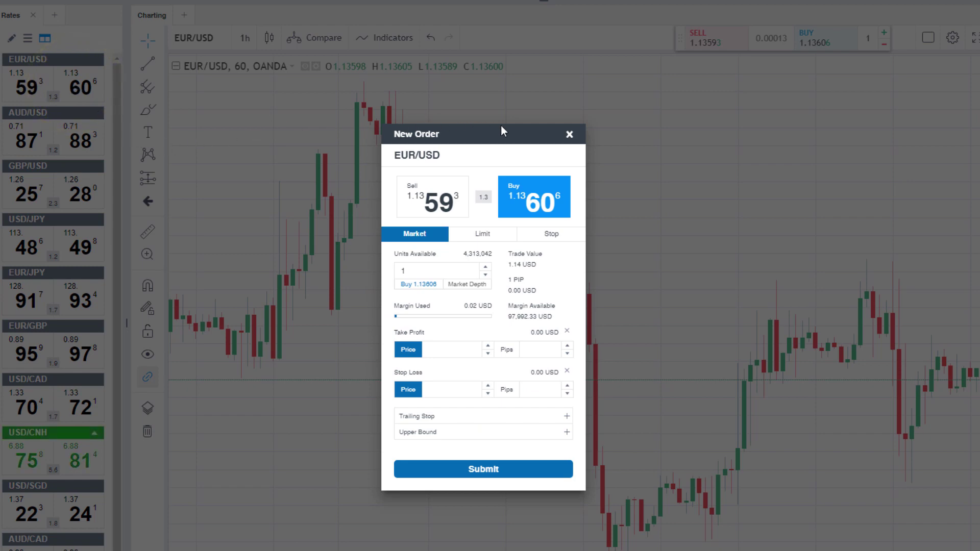
pyautogui.click(569, 135)
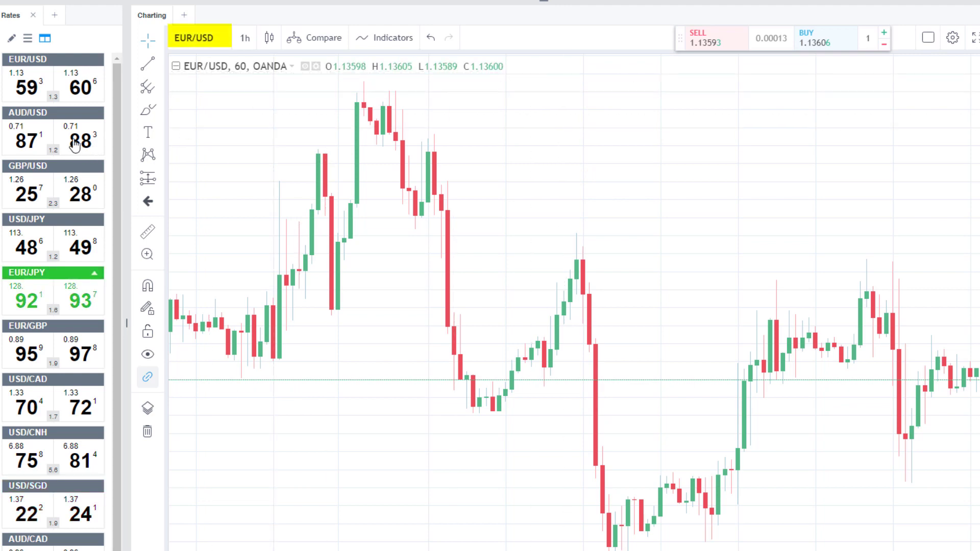
pyautogui.click(75, 144)
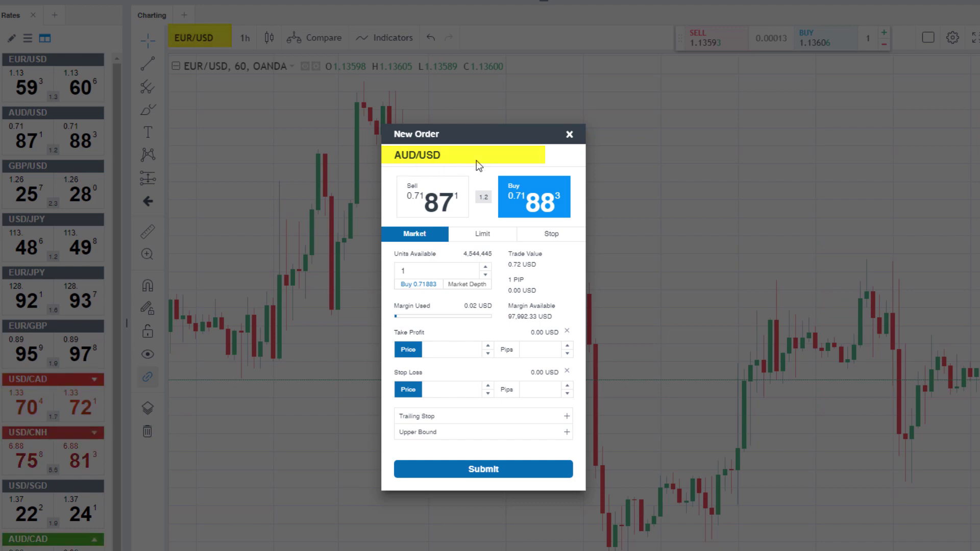
pyautogui.click(570, 134)
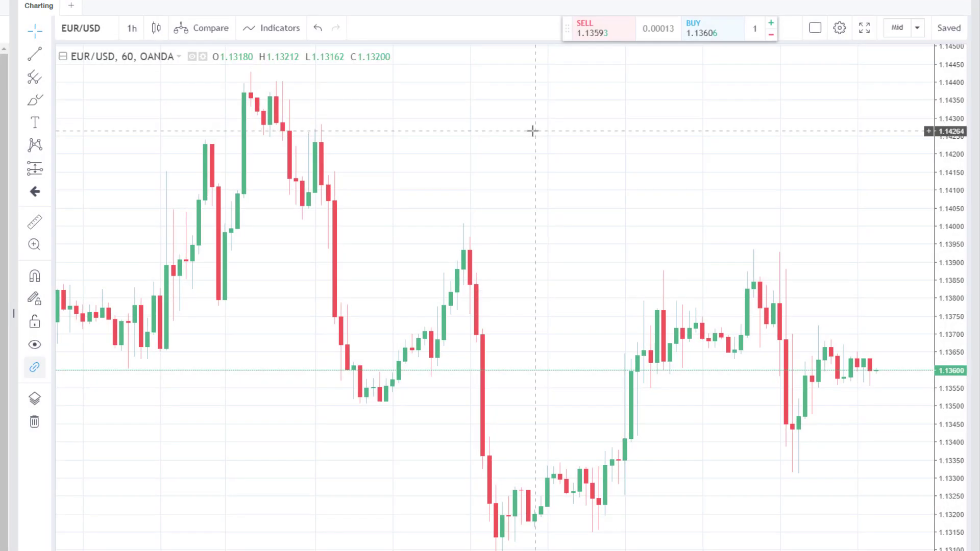
# Step: Open a new EUR/USD market order ticket from the chart's Trading menu and select Sell
pyautogui.rightClick(532, 131)
pyautogui.moveTo(584, 148)
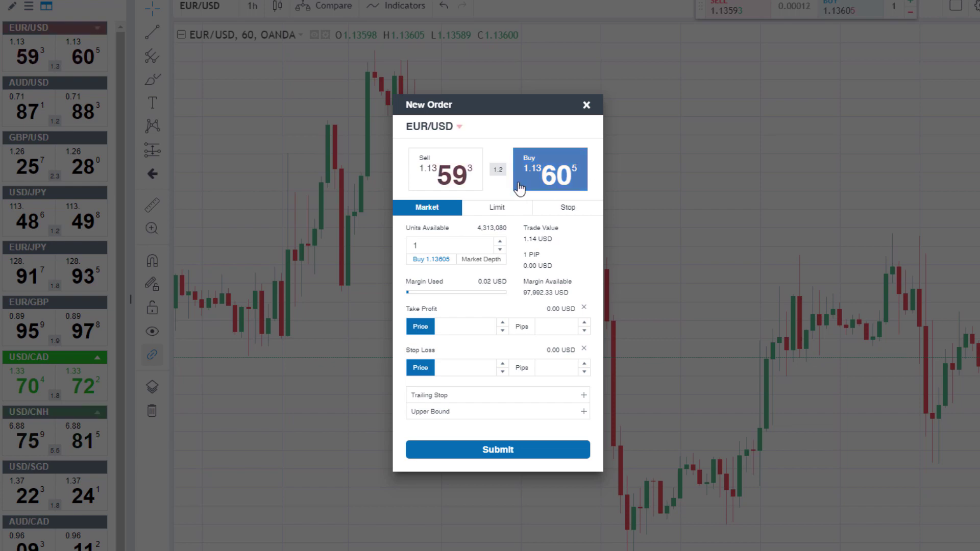
pyautogui.click(470, 188)
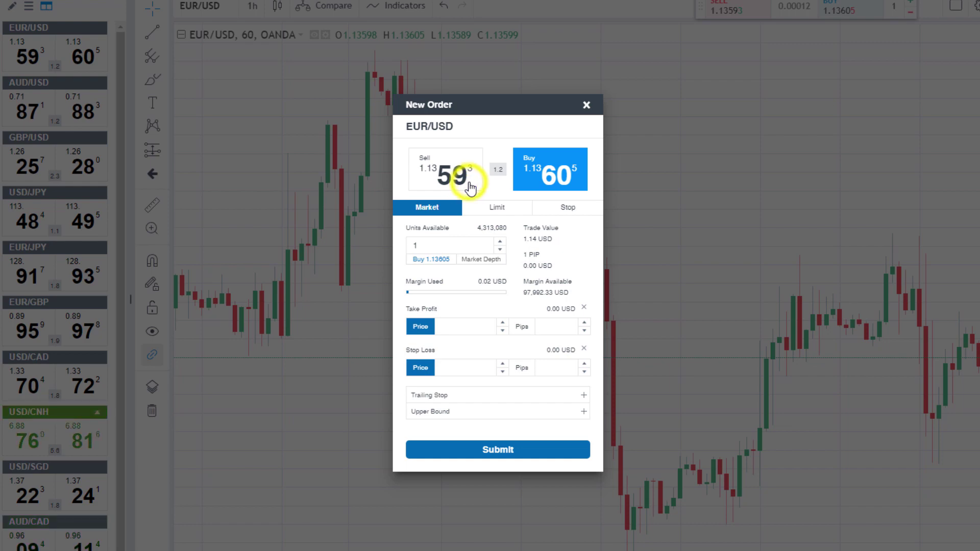
# Step: Switch the order to Buy and give it a 10-pip Upper Bound at 1.13707
pyautogui.click(539, 190)
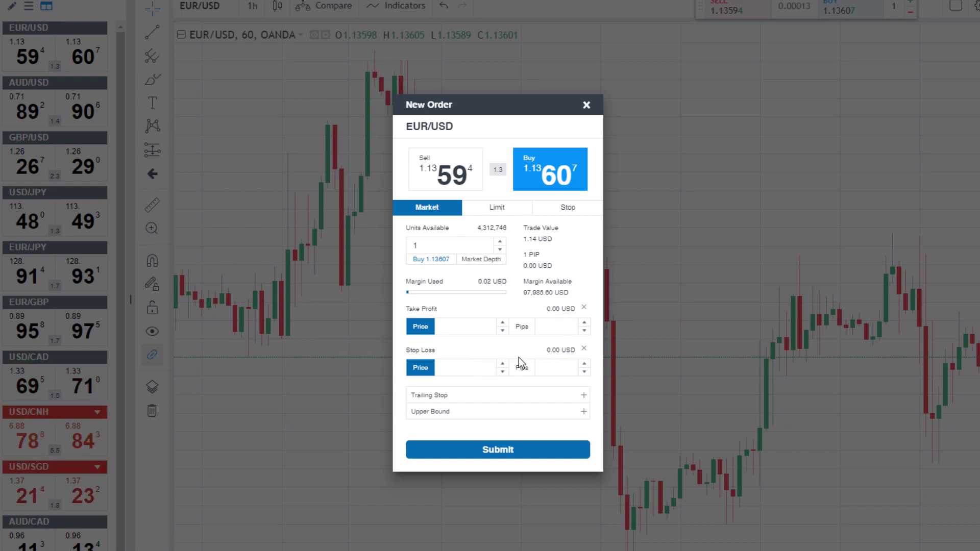
pyautogui.click(584, 397)
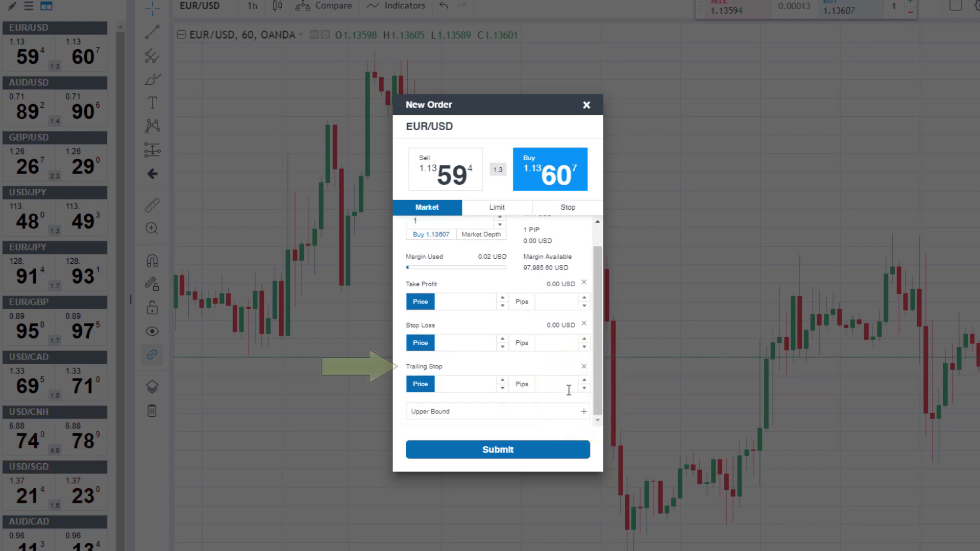
pyautogui.click(584, 366)
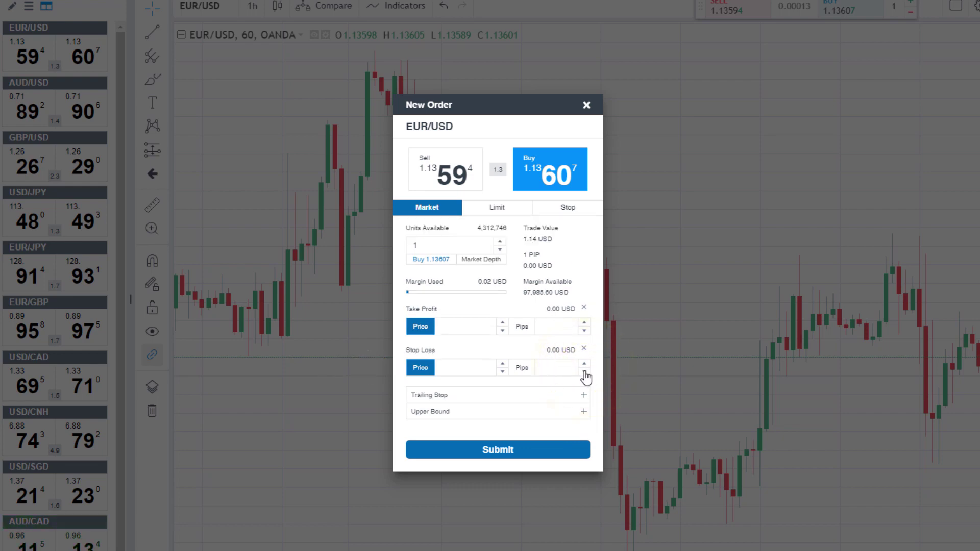
pyautogui.click(584, 415)
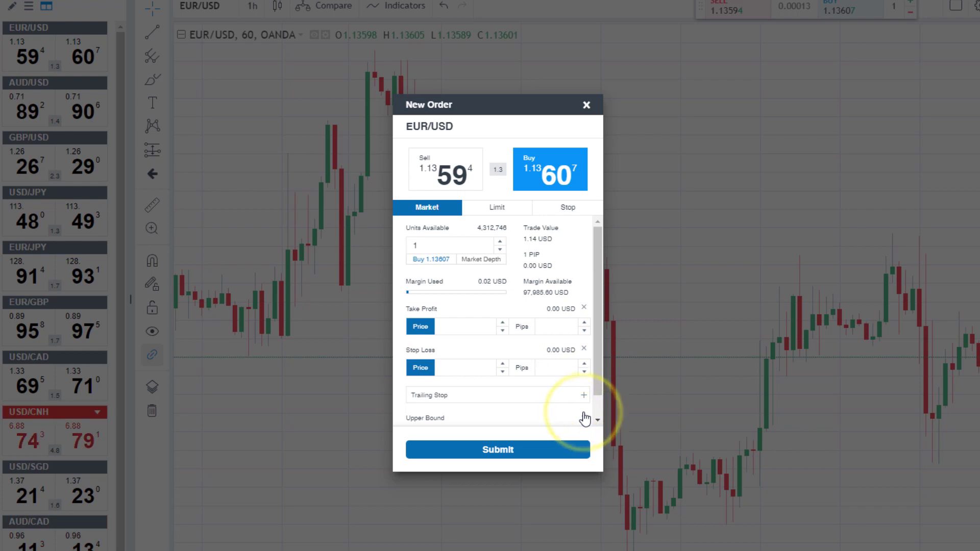
pyautogui.click(557, 411)
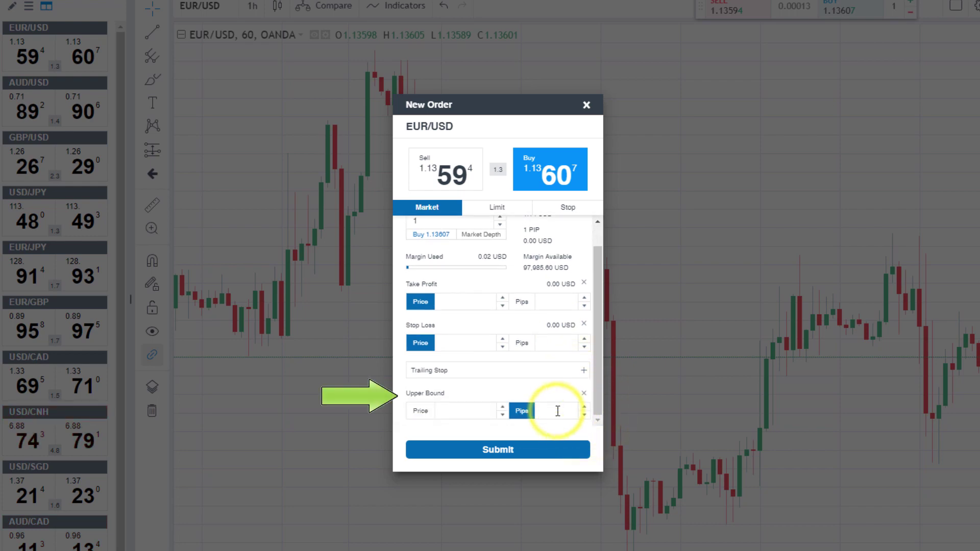
pyautogui.write('10')
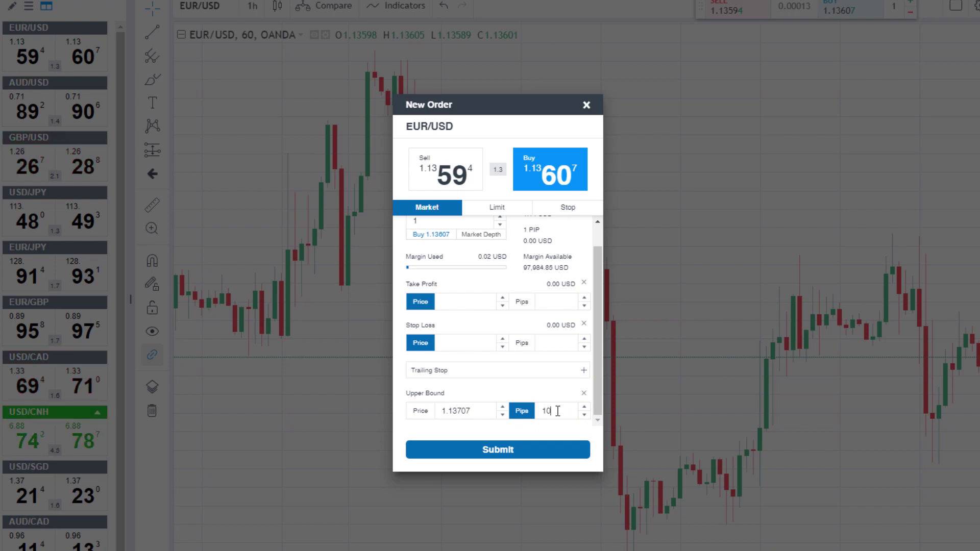
pyautogui.scroll(1, 558, 411)
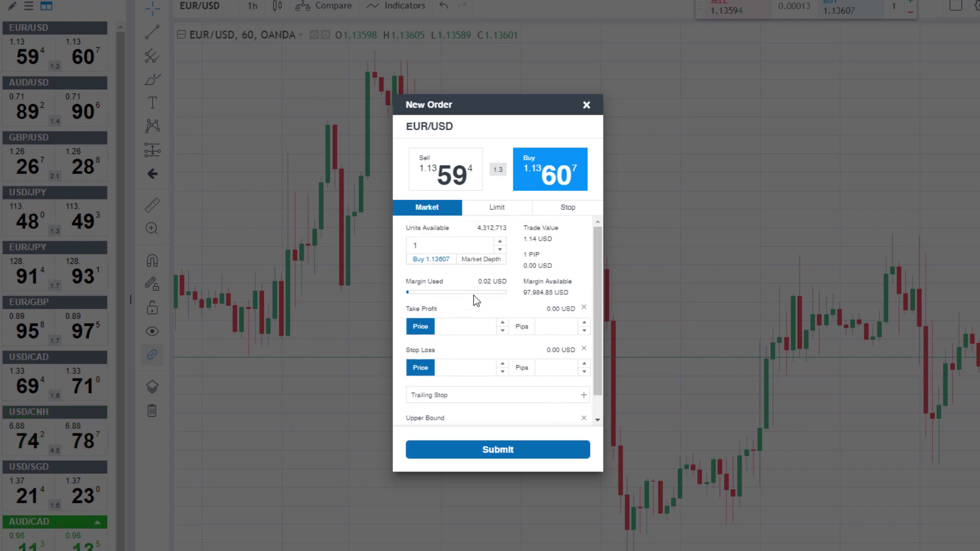
# Step: Enter 100,000 in the EUR/USD order's Units field
pyautogui.click(431, 245)
pyautogui.write('0')
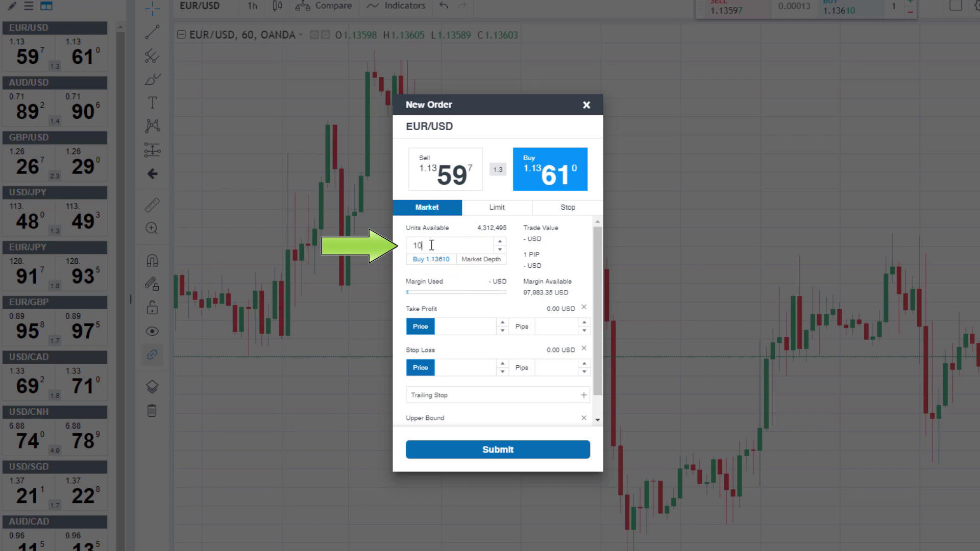
pyautogui.write('0,000')
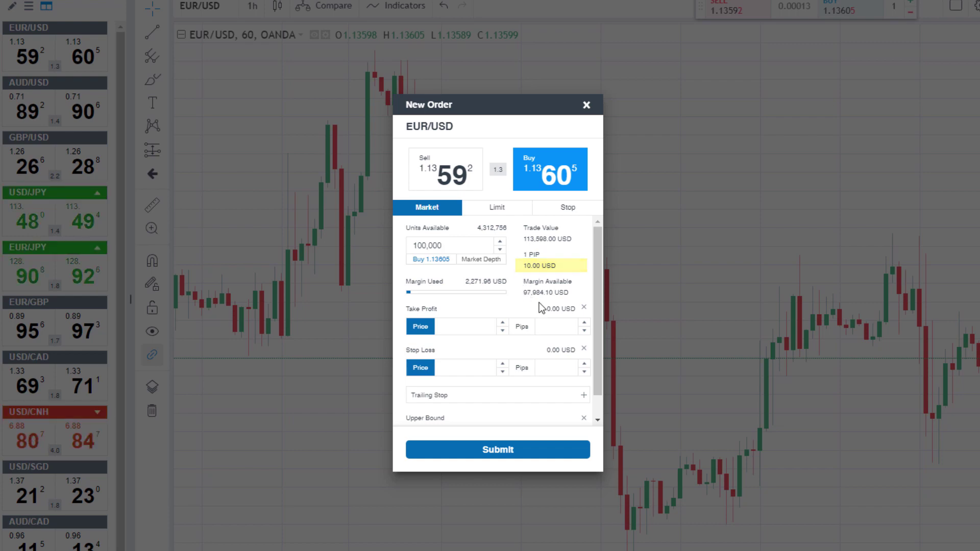
# Step: Remove the take profit and stop loss, then submit the 100,000-unit EUR/USD buy
pyautogui.click(584, 307)
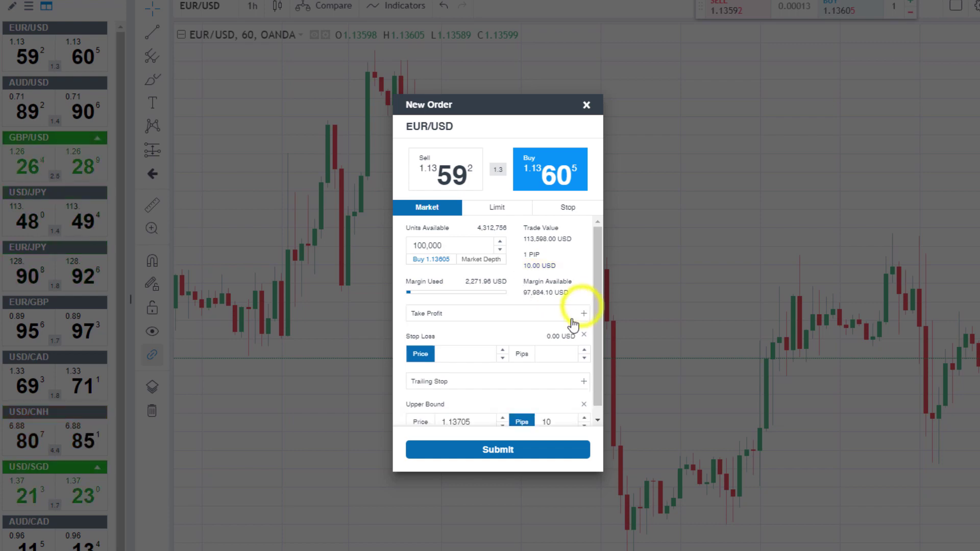
pyautogui.click(557, 351)
pyautogui.write('20')
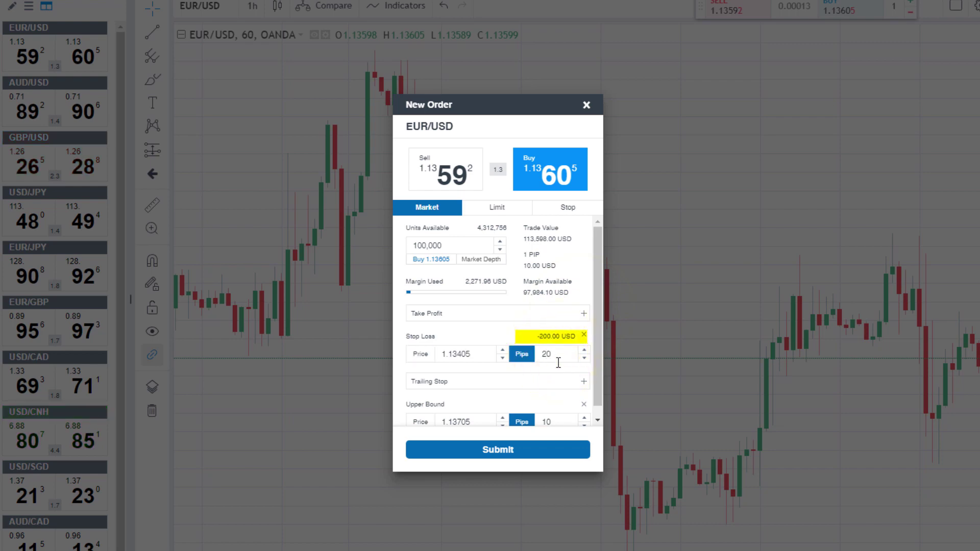
pyautogui.scroll(-1, 555, 377)
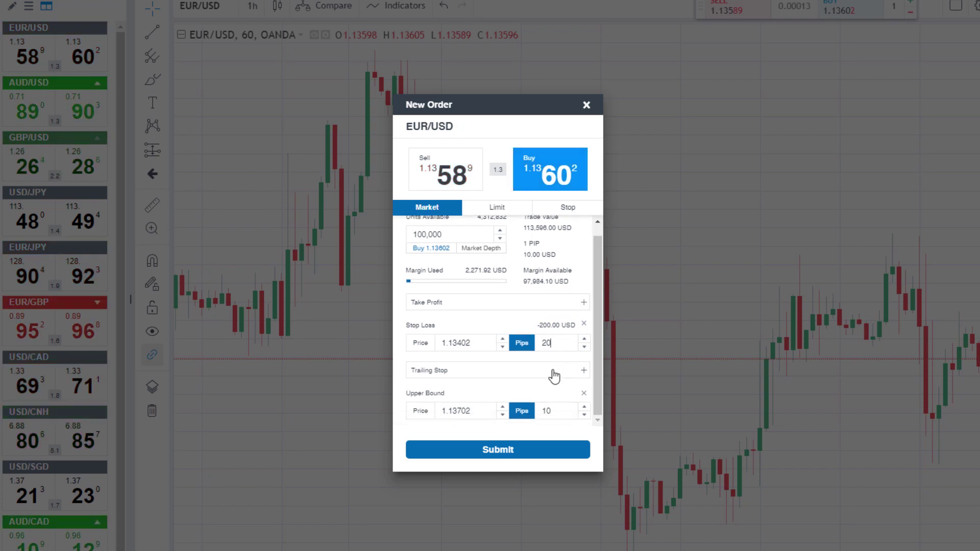
pyautogui.click(584, 324)
pyautogui.click(498, 450)
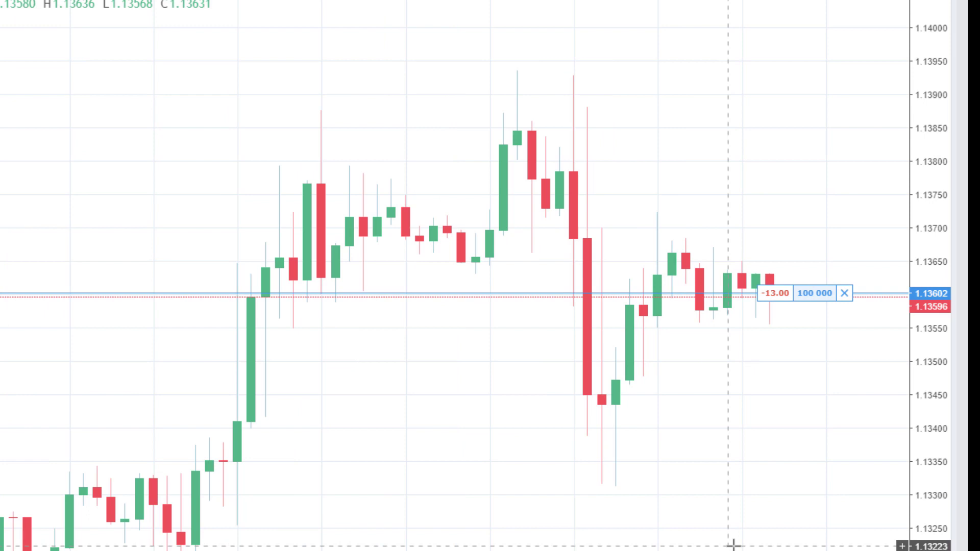
# Step: Close the 100,000-unit EUR/USD long from its chart position line and confirm
pyautogui.click(845, 294)
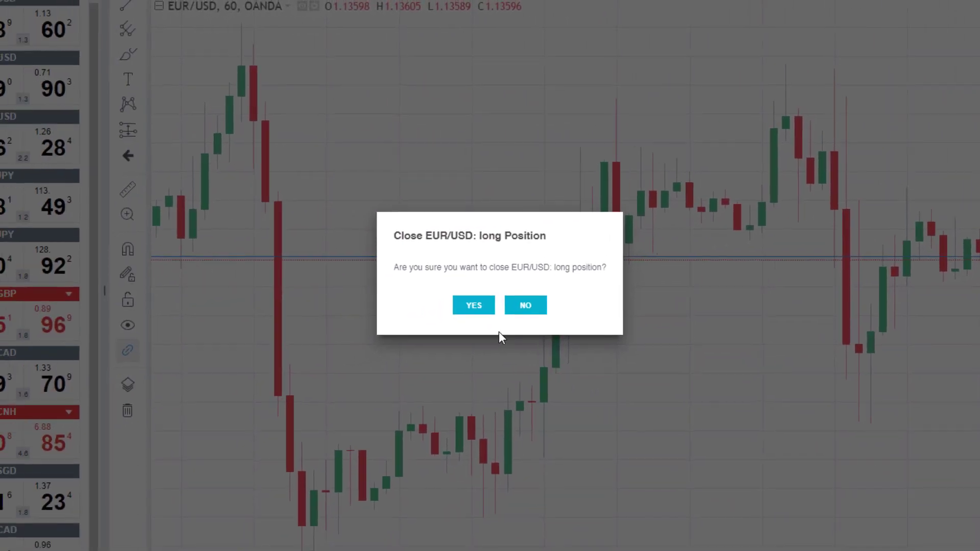
pyautogui.click(473, 306)
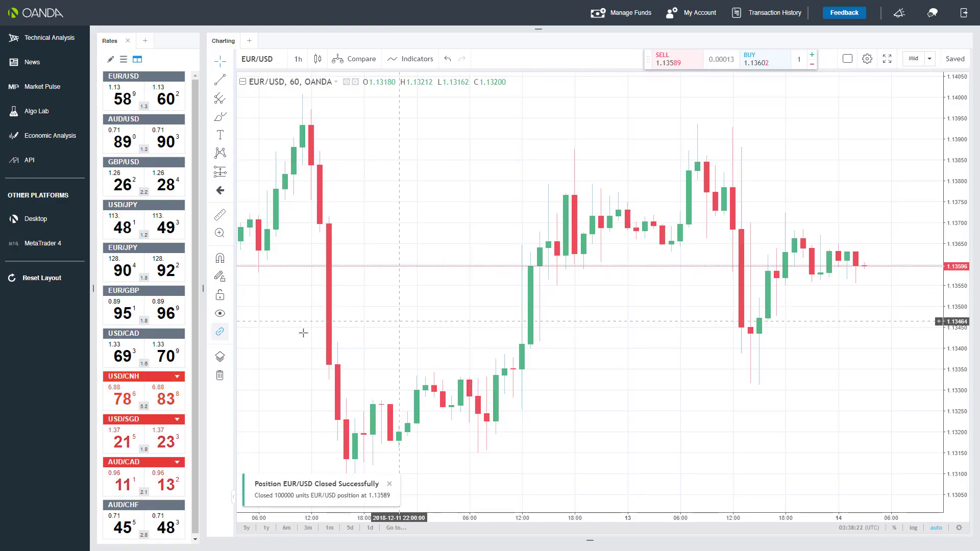
# Step: Load the USD/CAD chart from its tile in the Rates panel
pyautogui.click(128, 338)
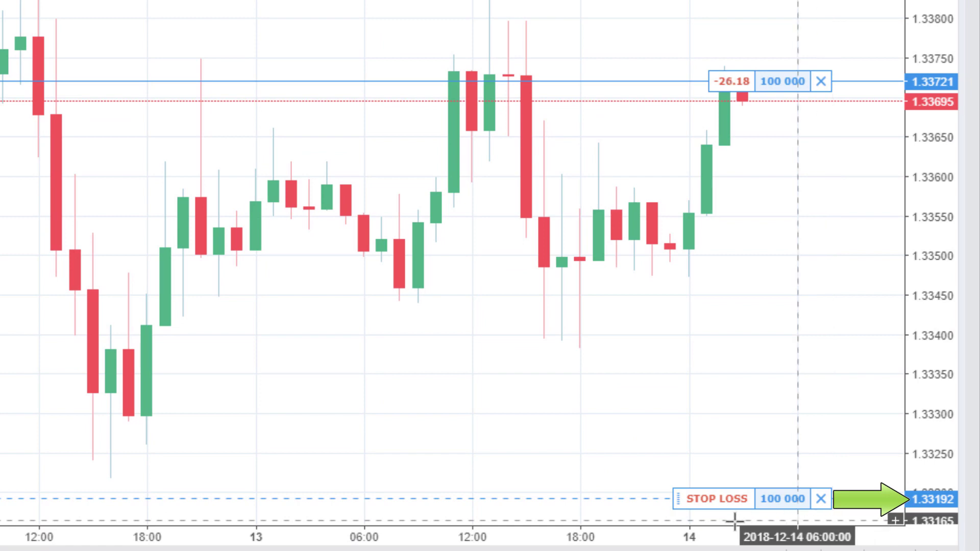
# Step: Drag the USD/CAD stop loss up to 1.33365, then dismiss the cancel-order prompt
pyautogui.moveTo(682, 498); pyautogui.dragTo(687, 362)
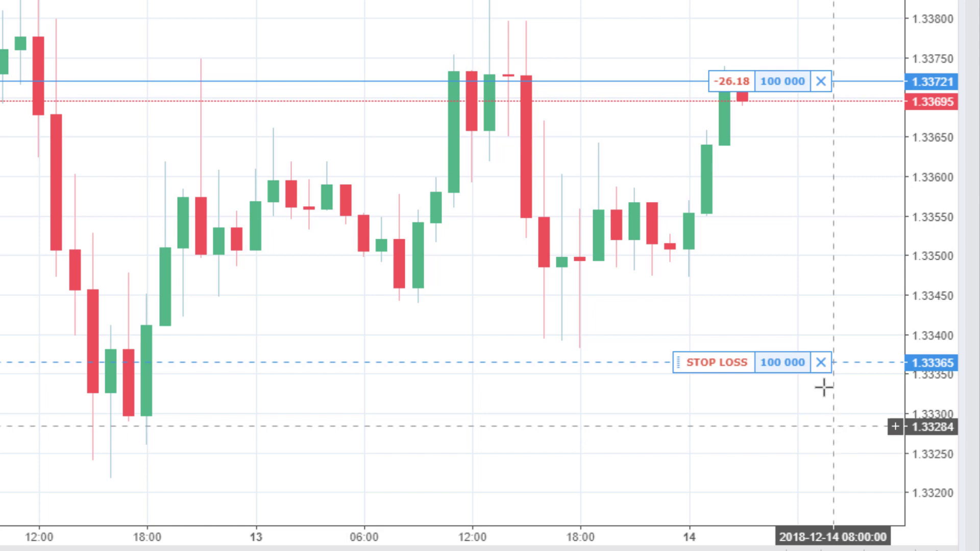
pyautogui.click(821, 364)
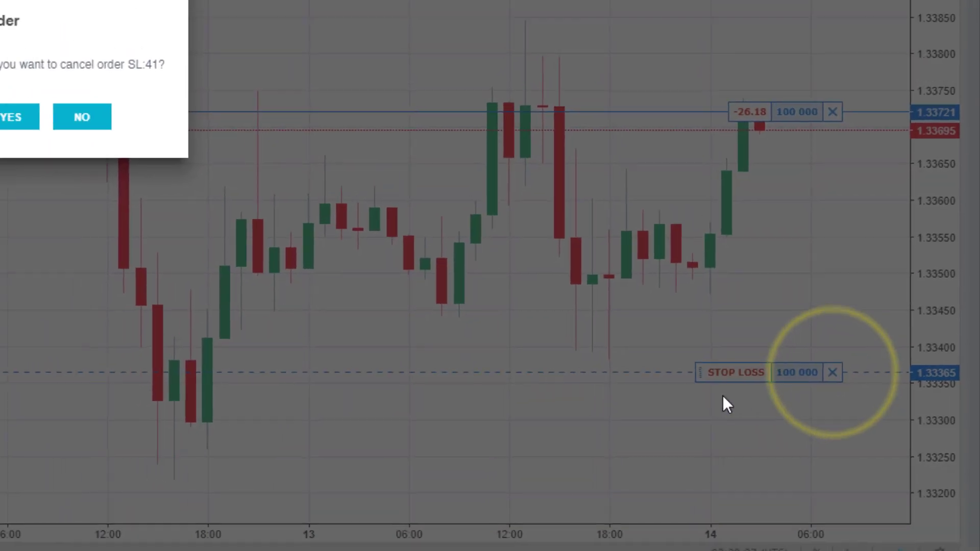
pyautogui.click(462, 296)
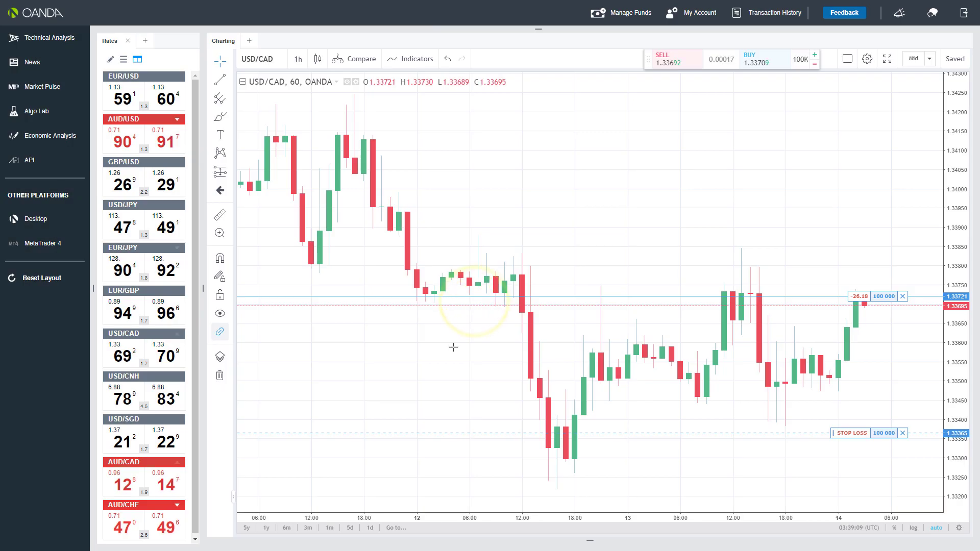